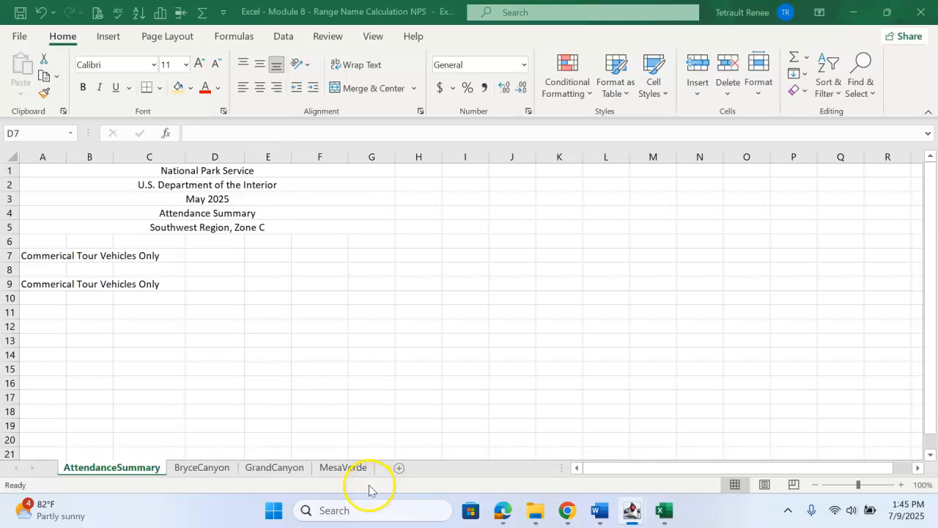
Color the BryceCanyon sheet tab green.
left_click(196, 256)
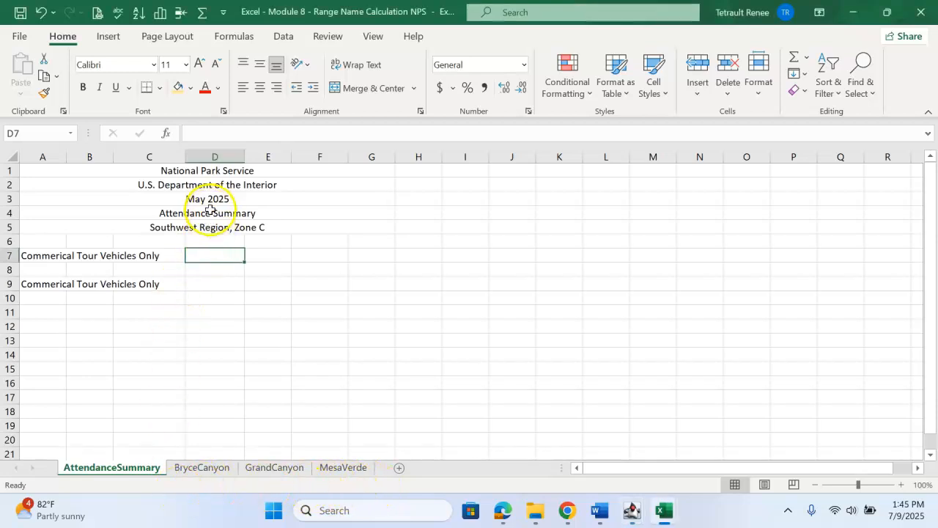
left_click(225, 475)
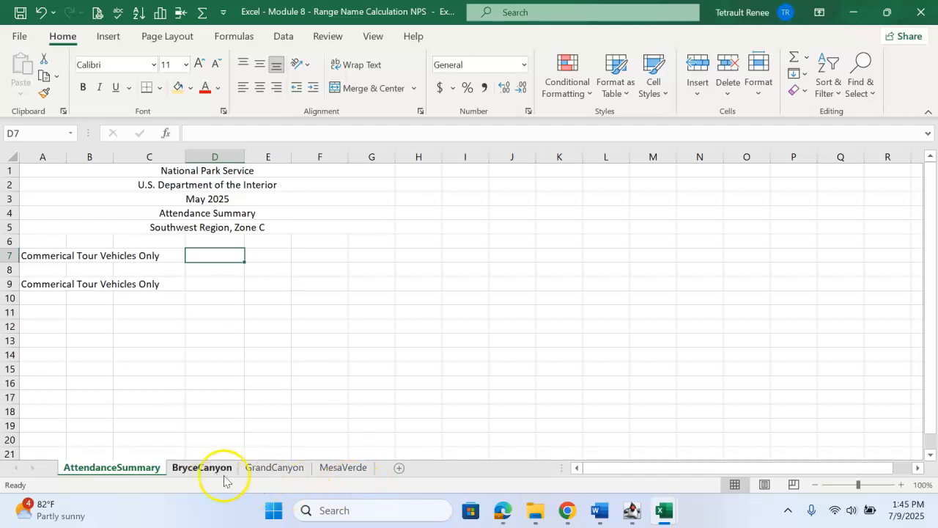
right_click(215, 472)
left_click(250, 388)
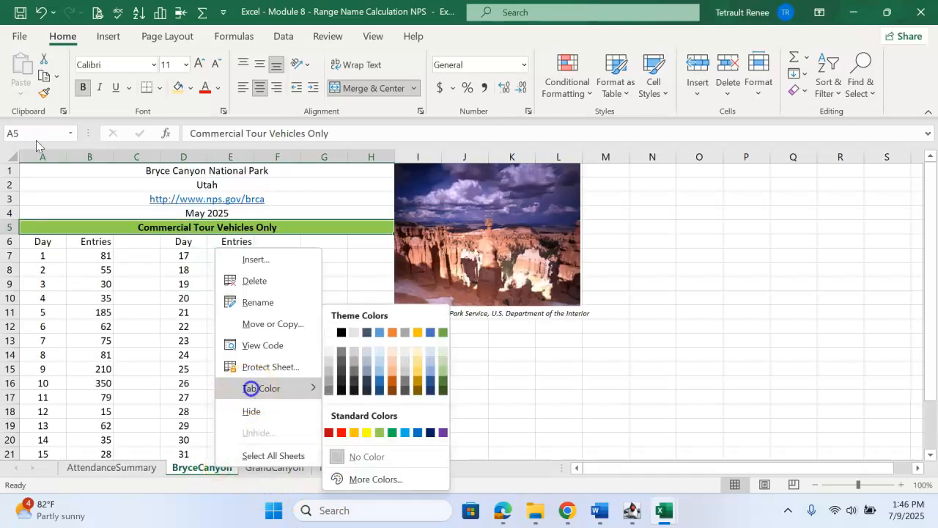
left_click(393, 432)
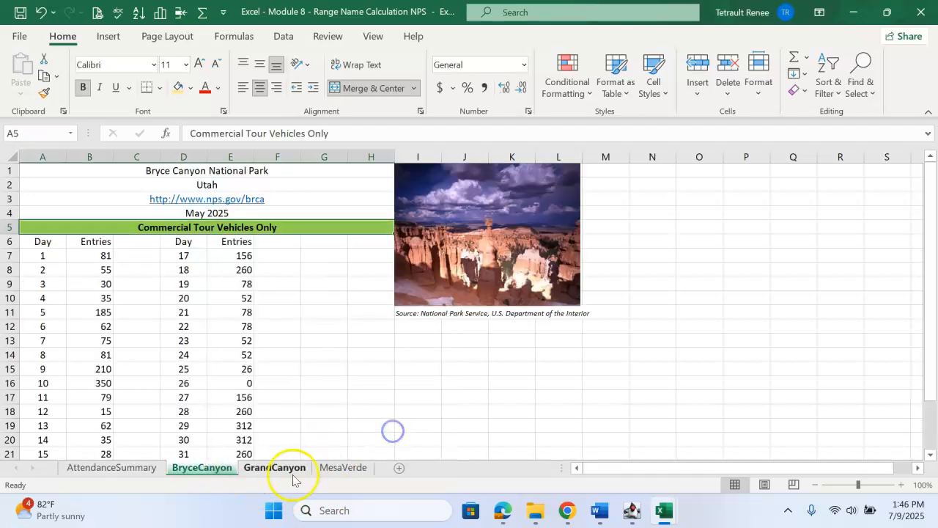
Color the GrandCanyon sheet tab dark orange and the MesaVerde sheet tab blue.
right_click(294, 470)
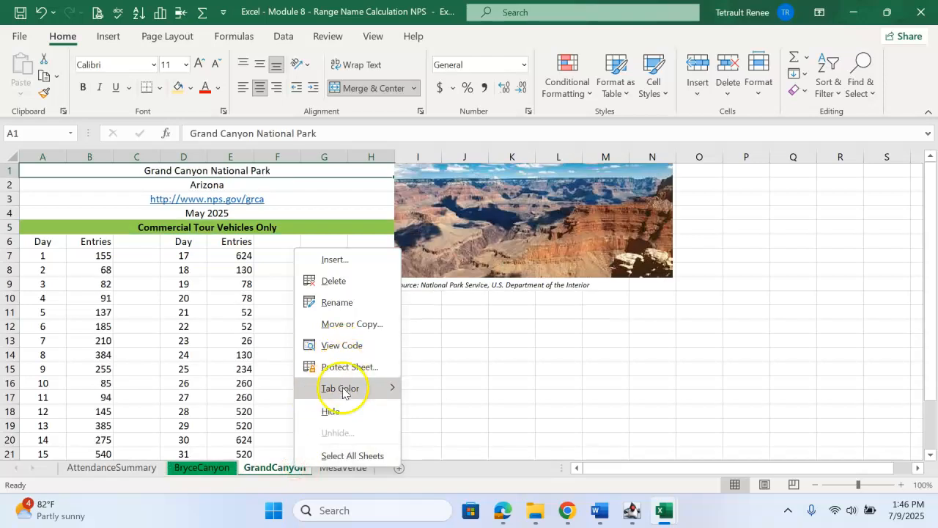
mouse_move(341, 390)
left_click(472, 383)
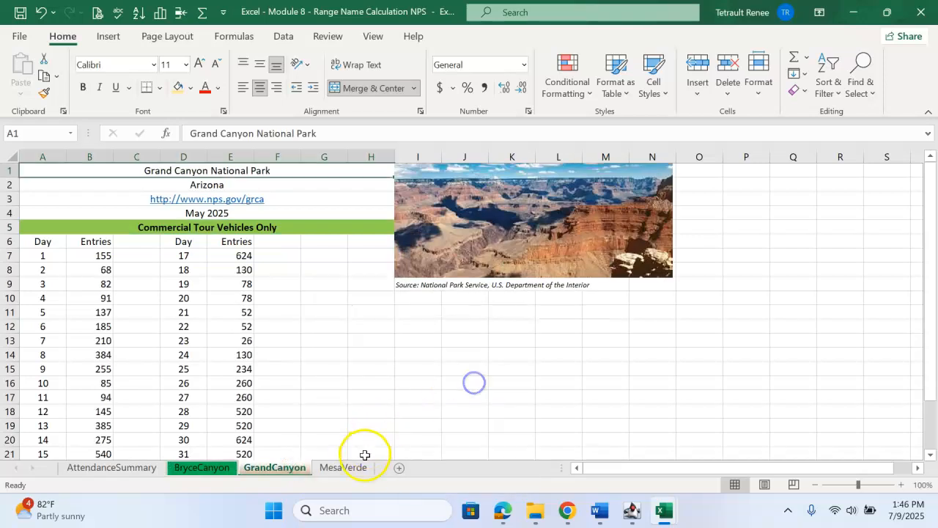
right_click(360, 470)
mouse_move(411, 389)
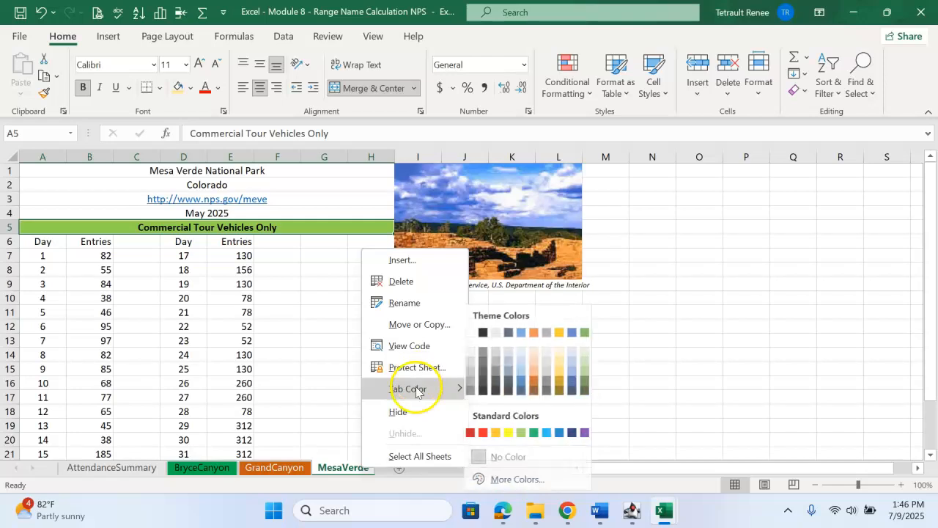
left_click(563, 434)
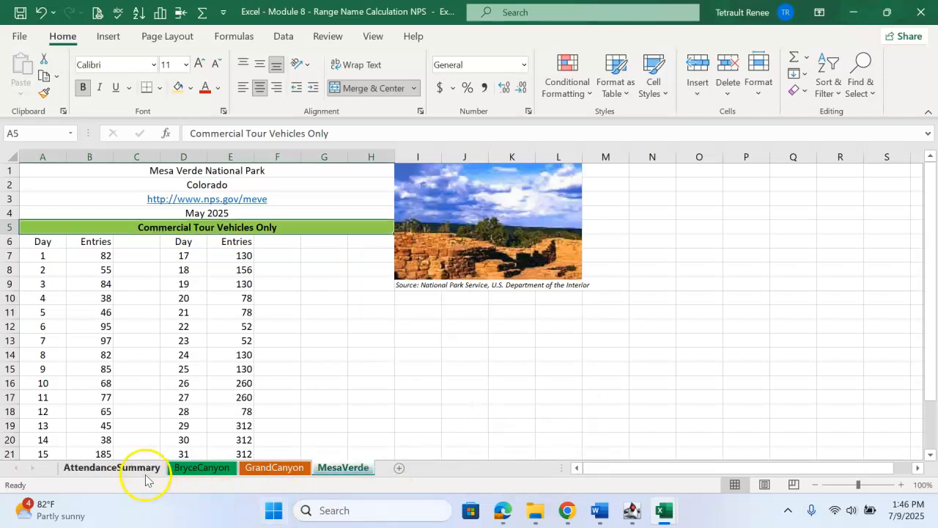
Look through the AttendanceSummary, BryceCanyon, GrandCanyon and MesaVerde sheets to compare their layouts.
left_click(146, 472)
left_click(224, 469)
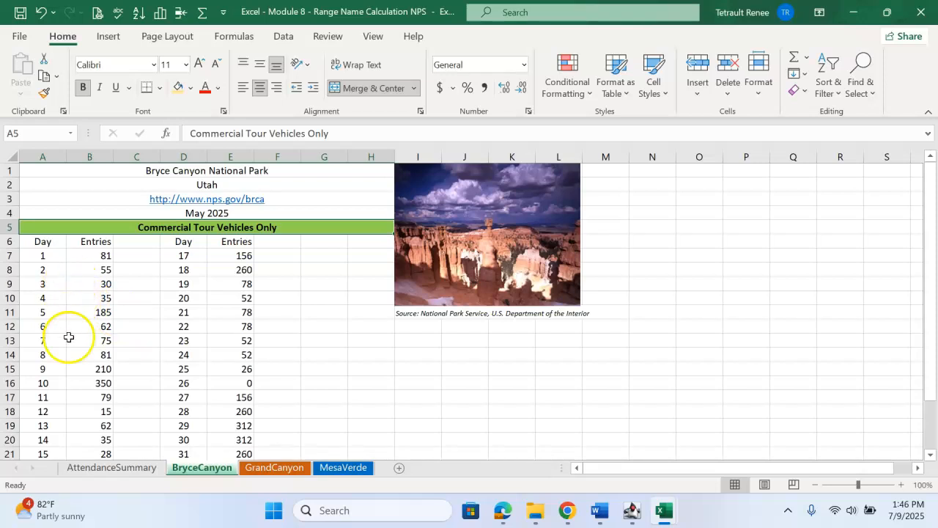
left_click(299, 471)
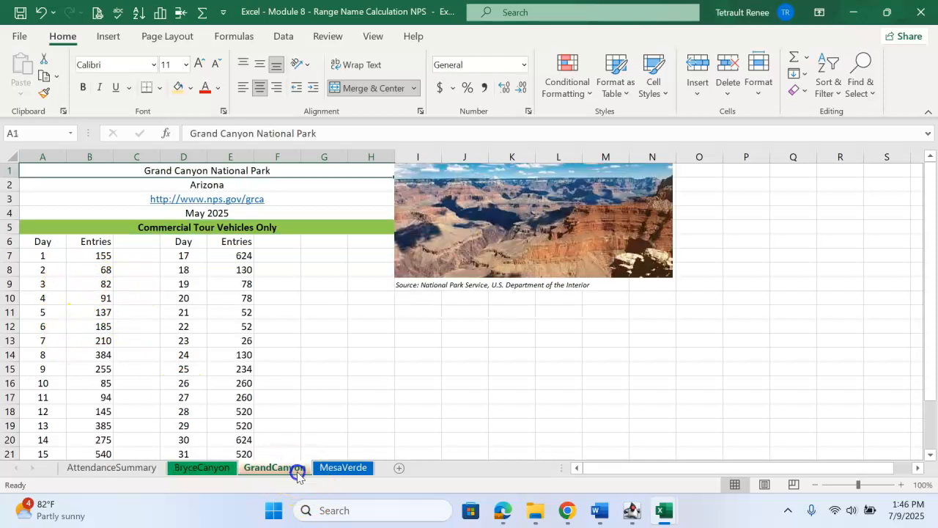
left_click(336, 470)
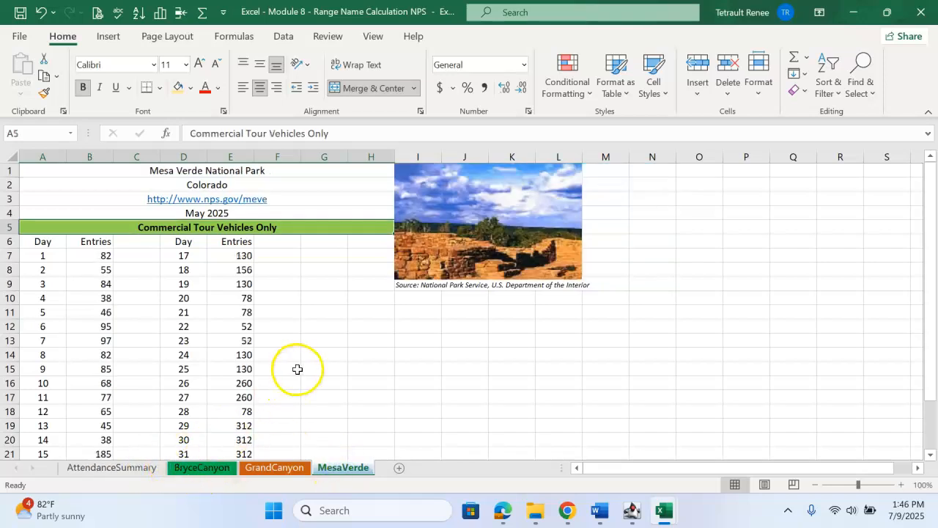
Go to the named range Bryce and examine which entry cells it covers on the BryceCanyon sheet.
left_click(71, 134)
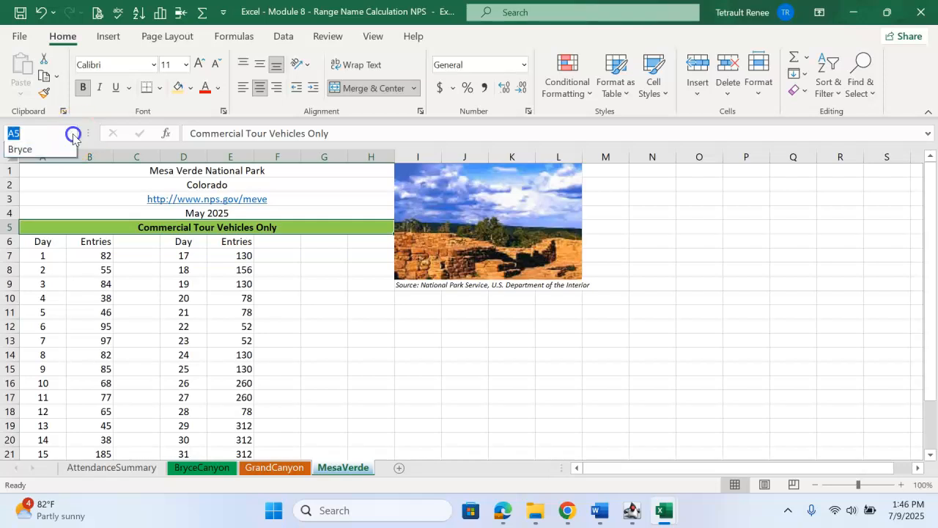
left_click(49, 152)
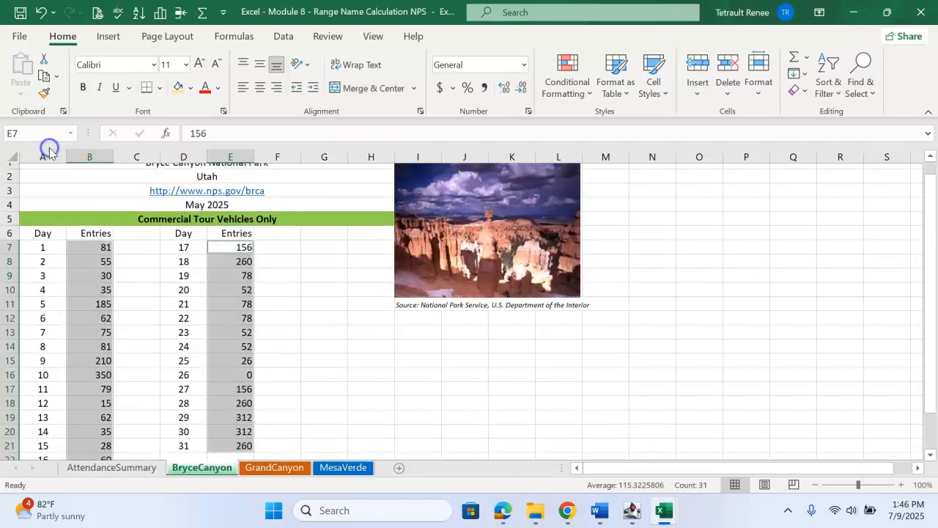
scroll(216, 207, "up", 1)
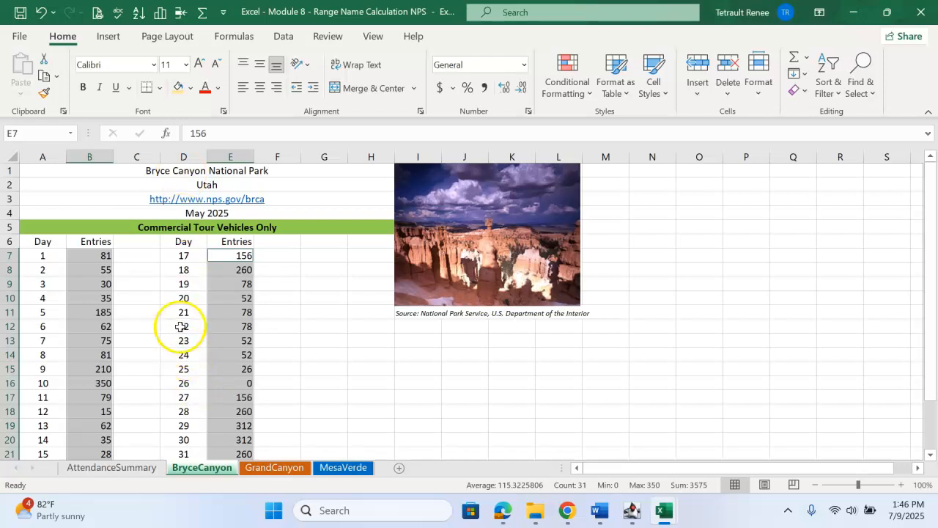
scroll(88, 301, "down", 1)
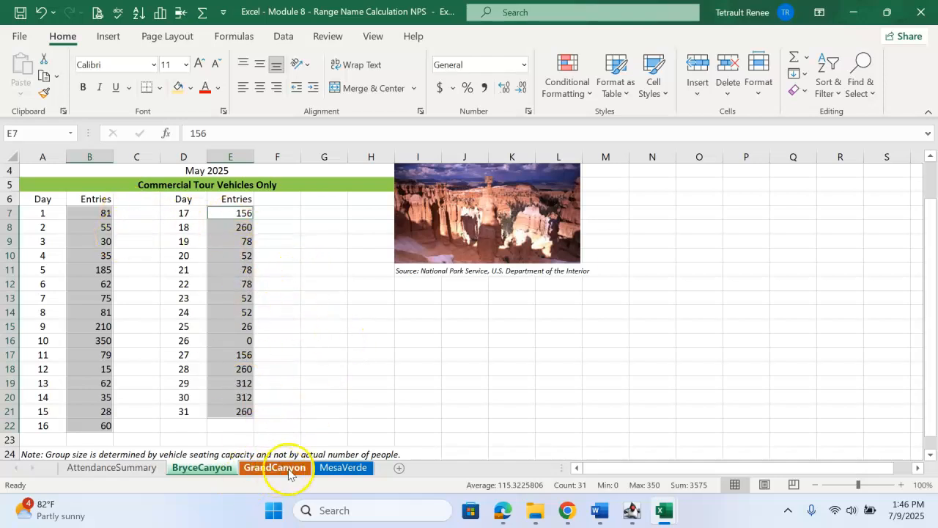
left_click(368, 368)
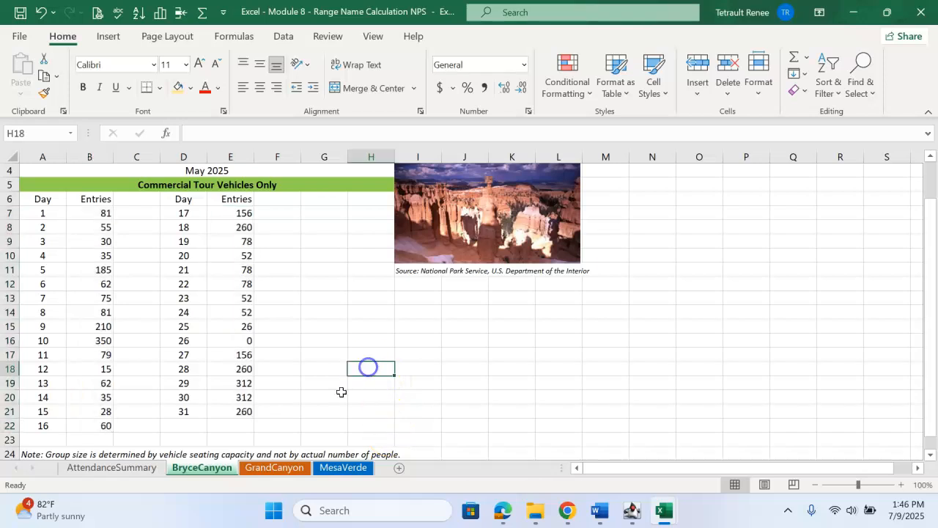
On the GrandCanyon sheet, name the combined Entries ranges B7:B22 and E7:E21 as Grand.
left_click(274, 467)
scroll(309, 398, "down", 1)
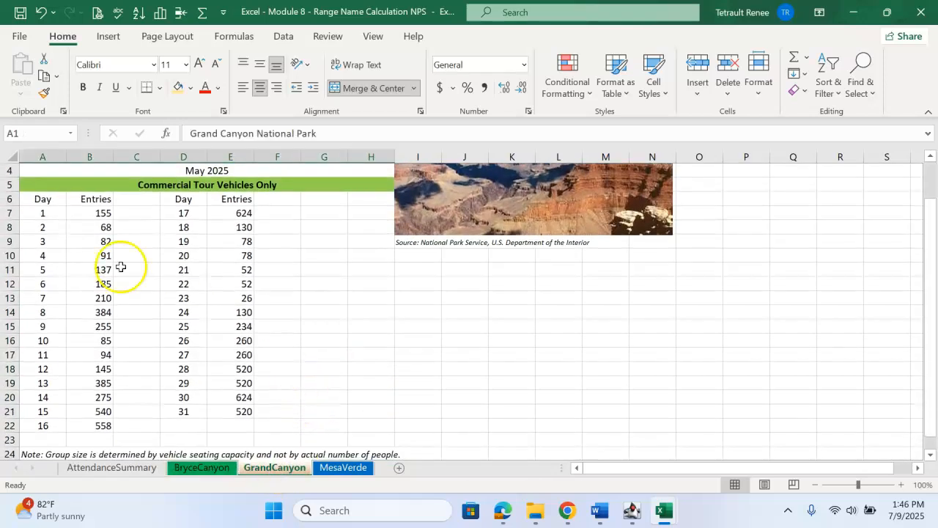
left_click_drag(88, 212, 91, 424)
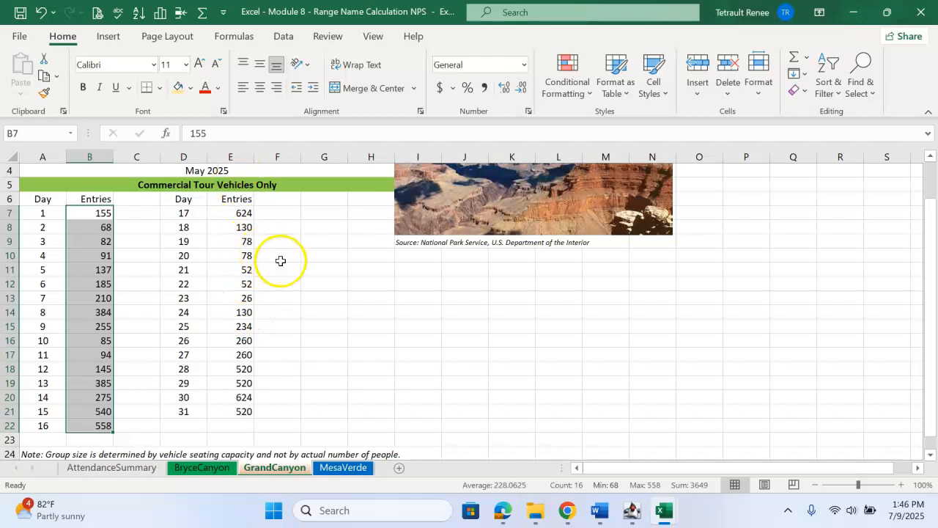
left_click_drag(227, 213, 217, 407)
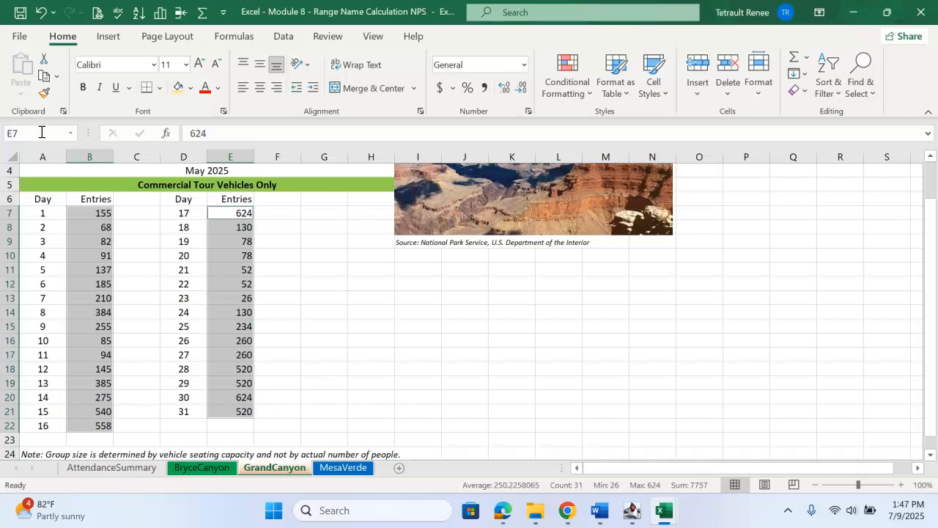
Go to the named range Grand to check the cells it covers, then clear the selection.
left_click(381, 294)
left_click(70, 132)
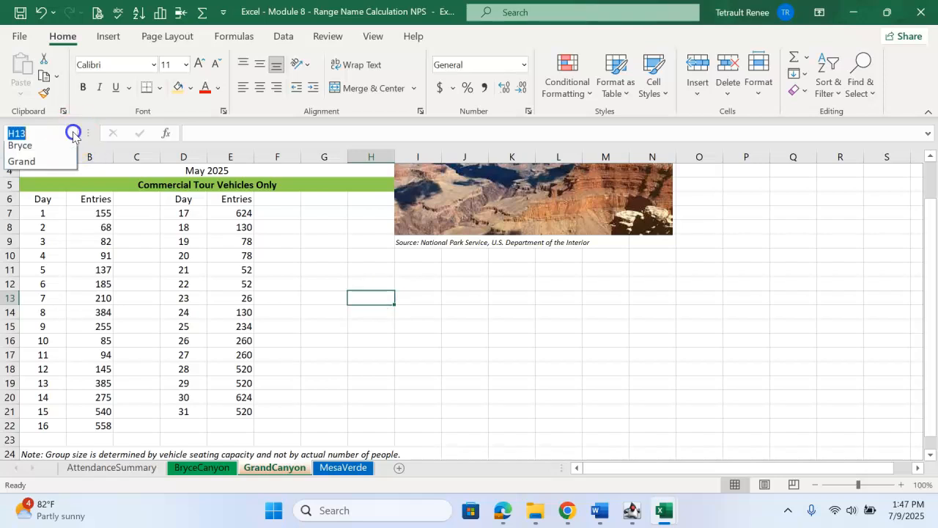
left_click(23, 165)
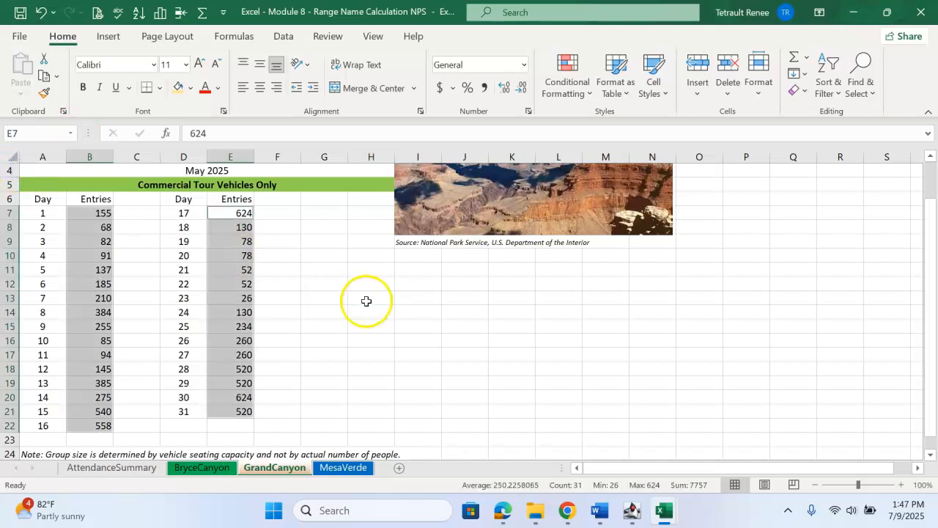
left_click(324, 411)
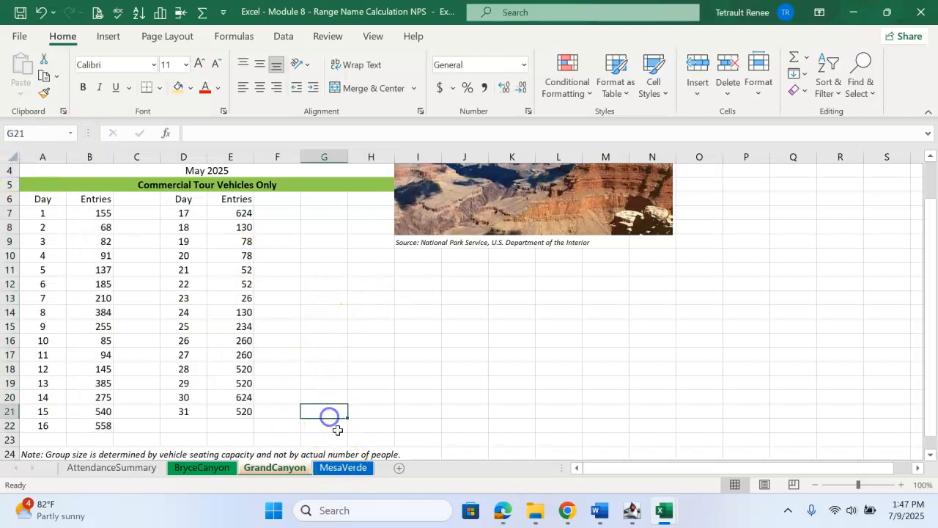
On the MesaVerde sheet, name the combined Entries ranges B7:B22 and E7:E21 as Mesa.
left_click(352, 474)
left_click_drag(100, 256, 102, 425)
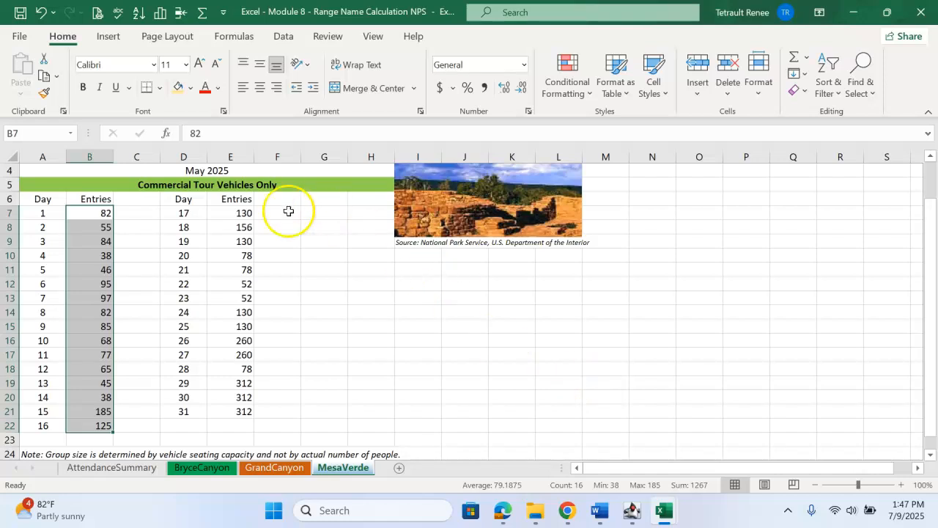
left_click_drag(245, 213, 241, 411)
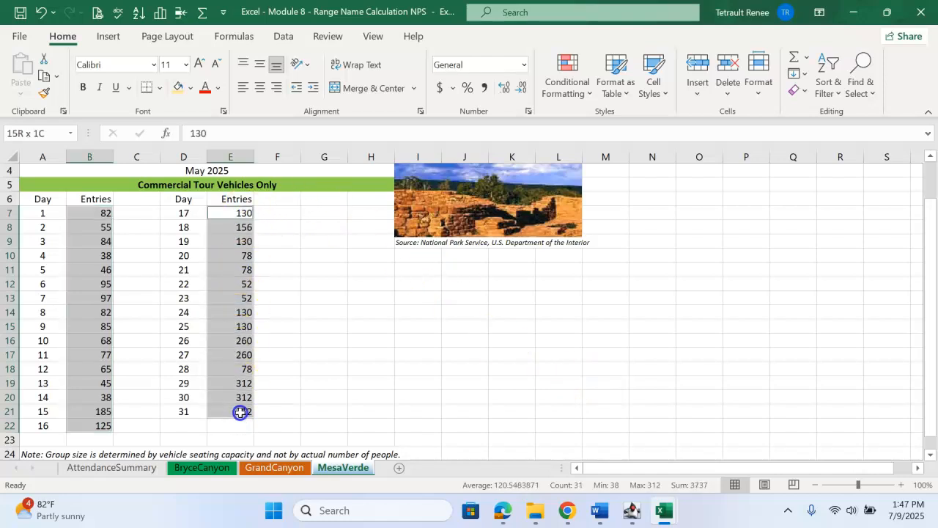
left_click(46, 136)
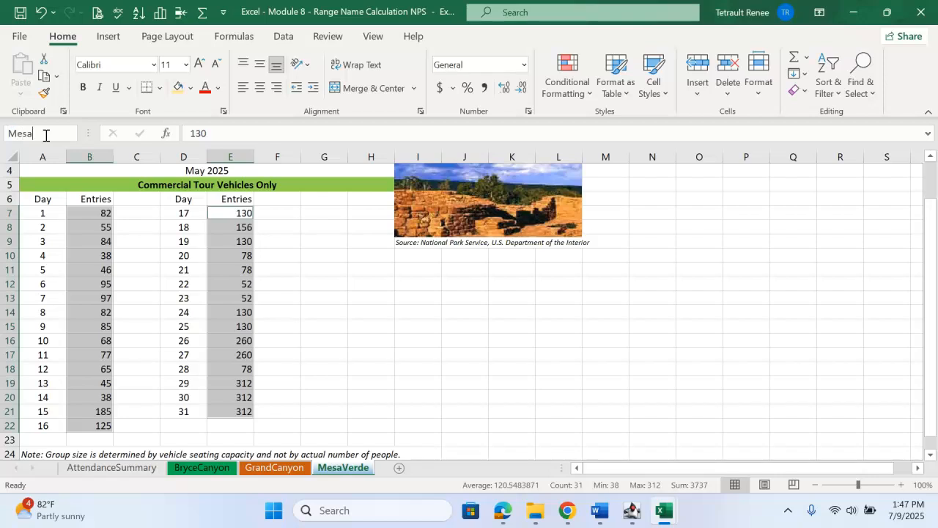
Deselect the entries and go to the named range Mesa to check the cells it covers.
left_click(353, 340)
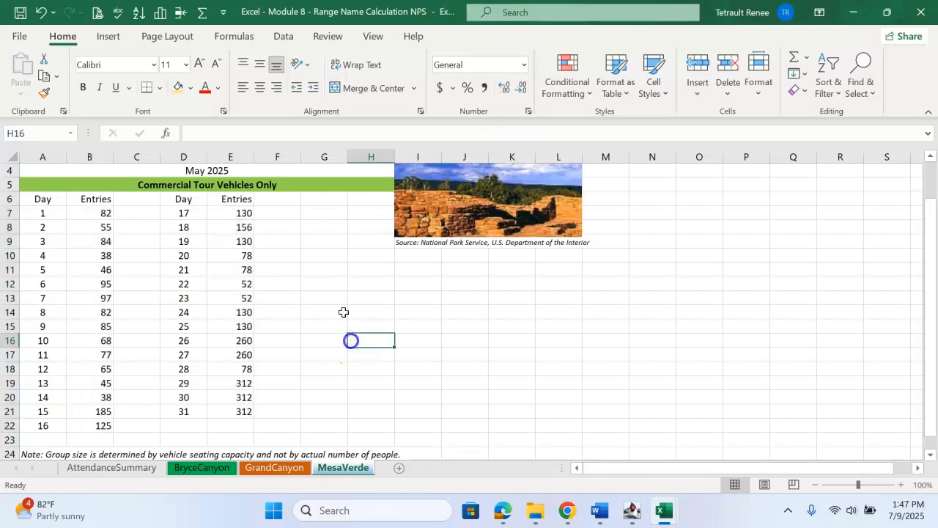
left_click(72, 134)
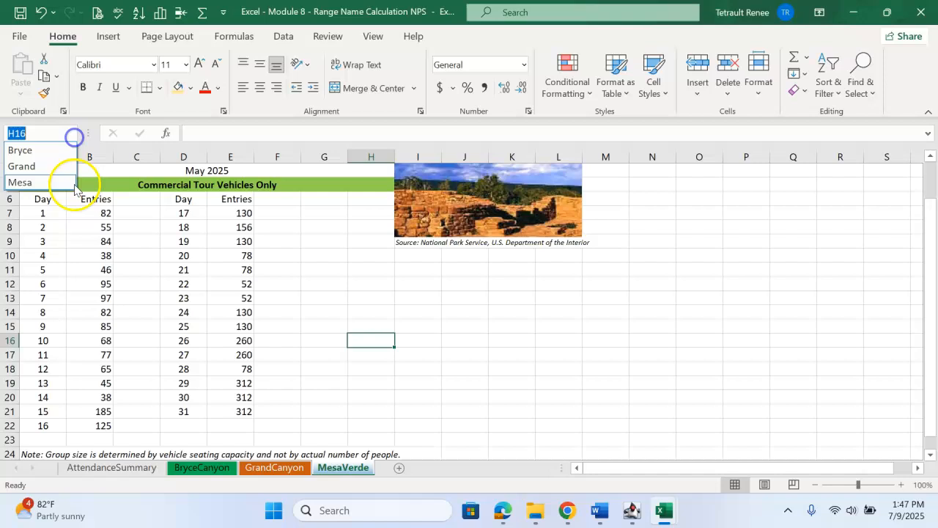
left_click(22, 182)
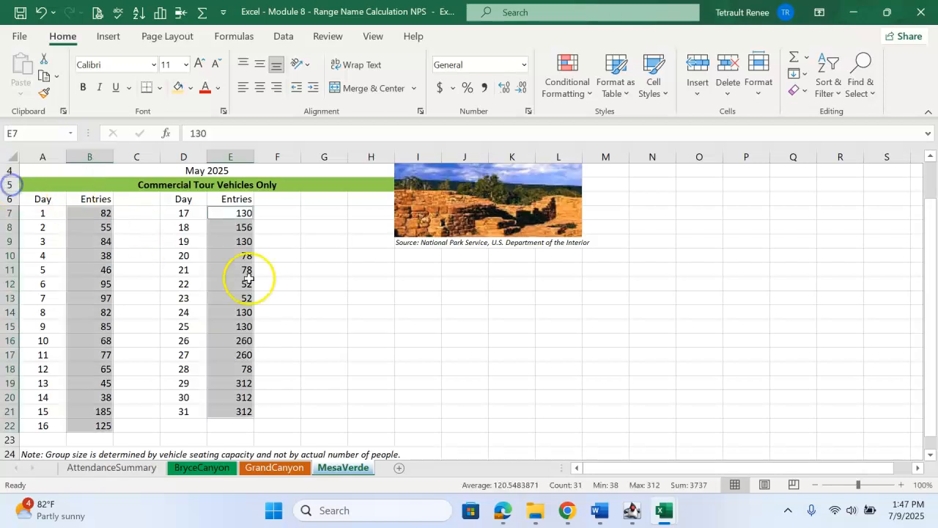
In AttendanceSummary cell D7, enter a SUM formula totaling B7:B22 and E7:E21 across the BryceCanyon through MesaVerde sheets.
left_click(120, 470)
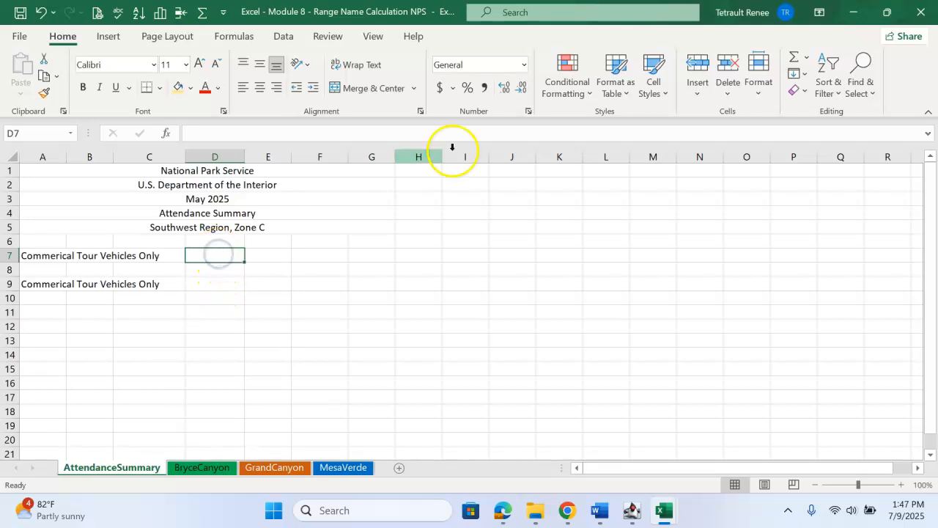
left_click(795, 59)
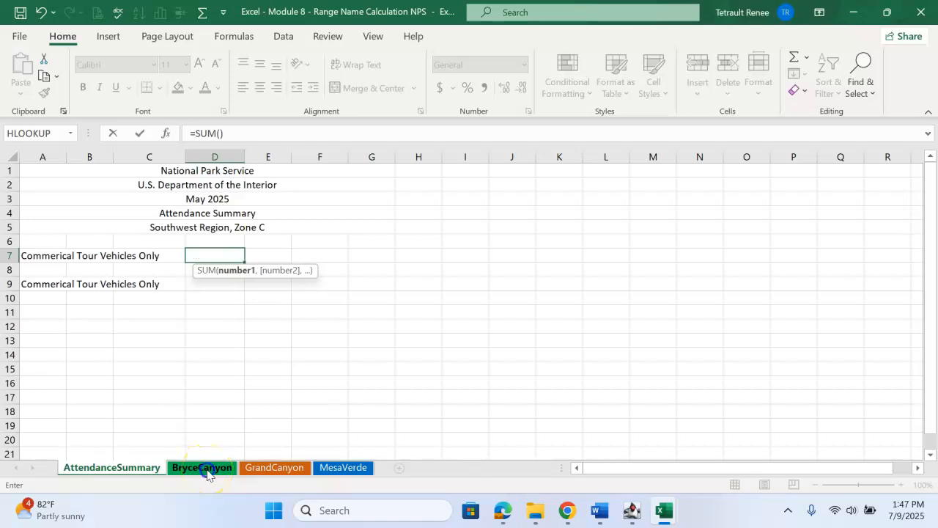
left_click(206, 474)
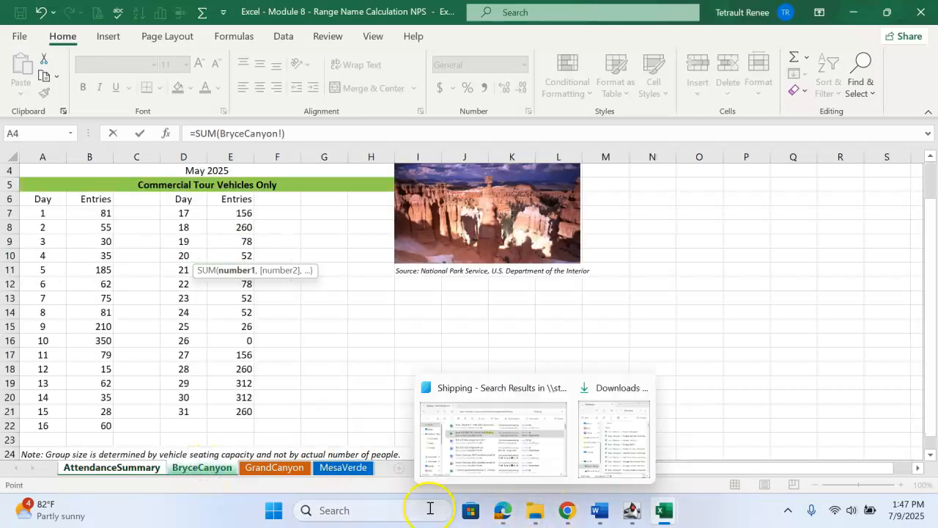
left_click(349, 471, "shift")
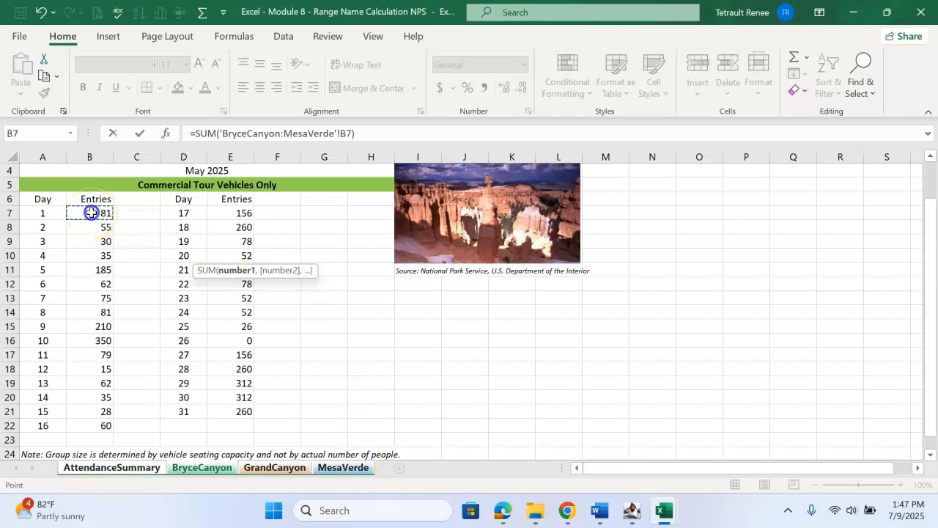
left_click_drag(86, 427, 86, 428)
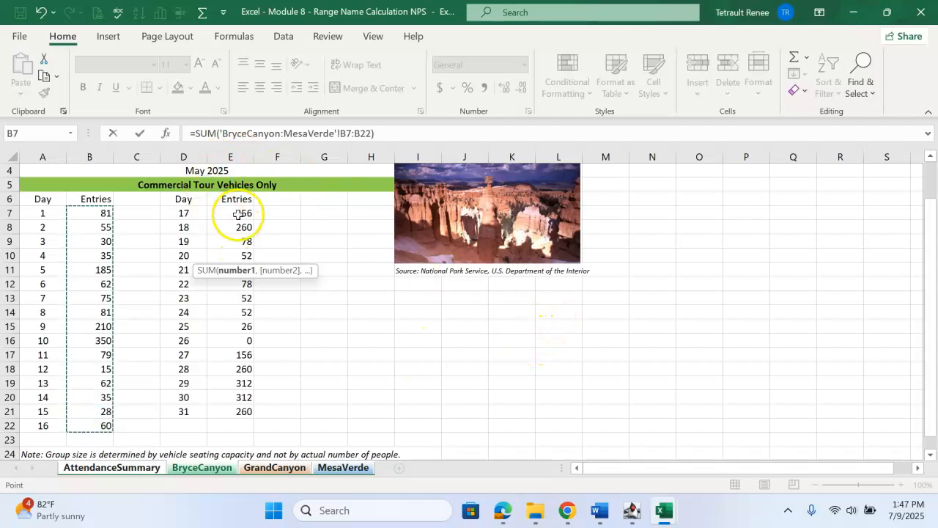
type(",")
left_click_drag(239, 214, 229, 314)
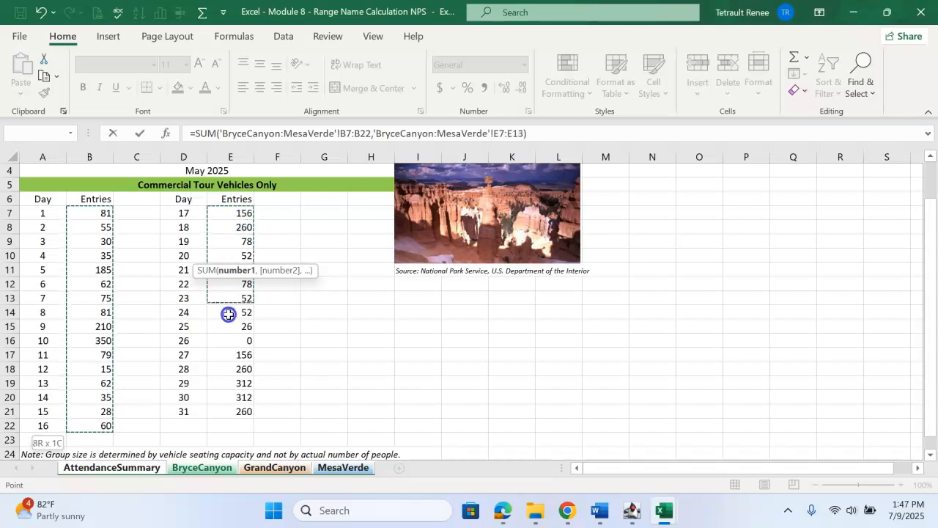
left_click_drag(237, 409, 237, 409)
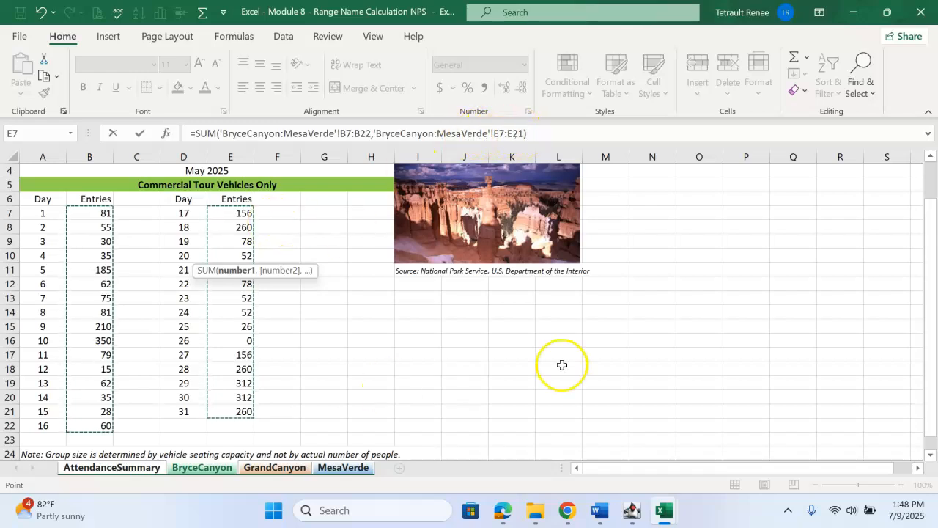
key("Return")
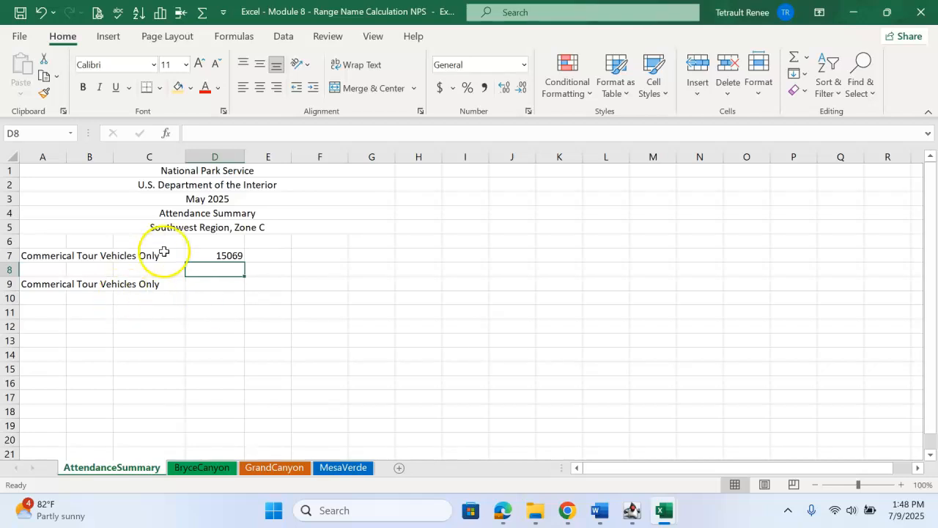
In cell D9, total the same entries with a SUM formula using the named ranges: =SUM(bryce,grand,mesa).
left_click(211, 286)
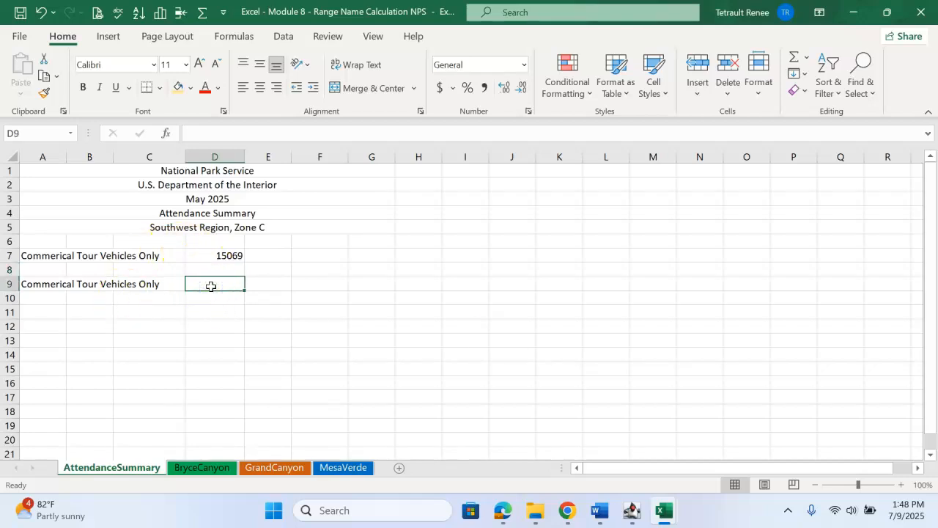
left_click(72, 137)
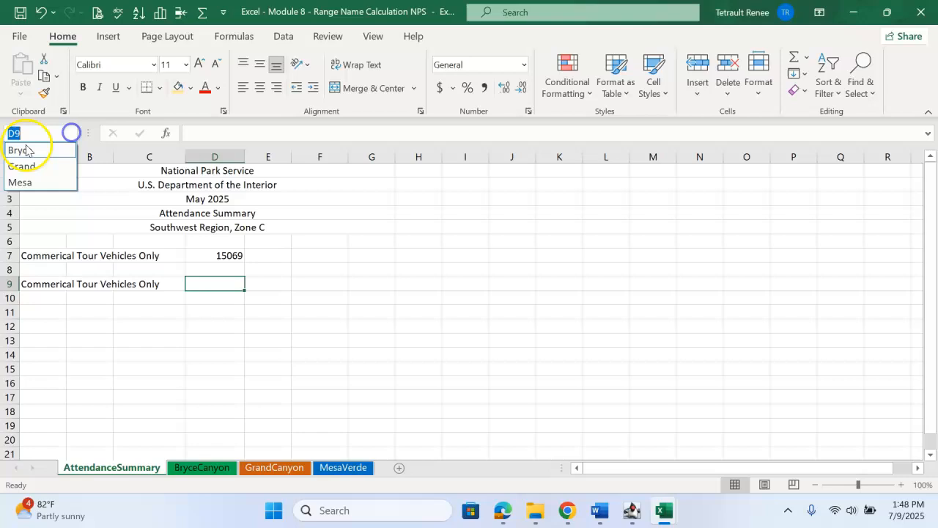
left_click(202, 278)
left_click(788, 58)
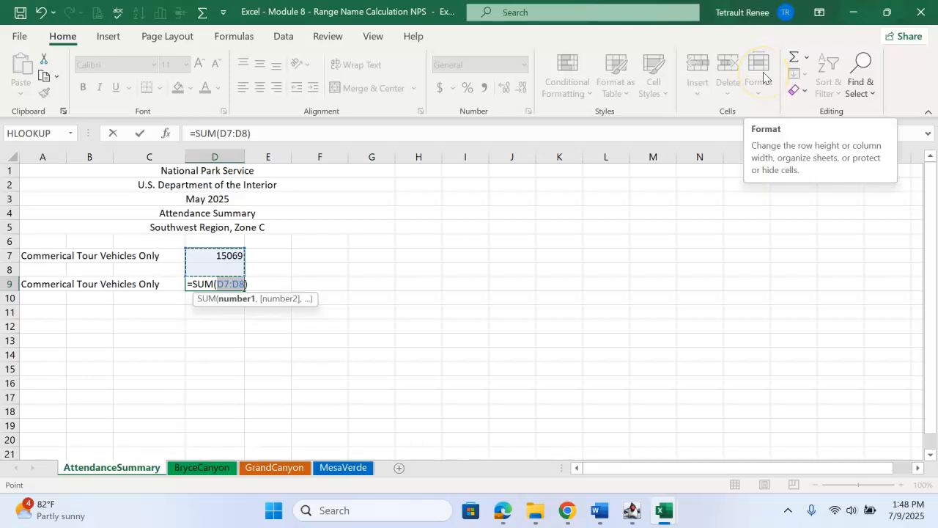
type("bryce,")
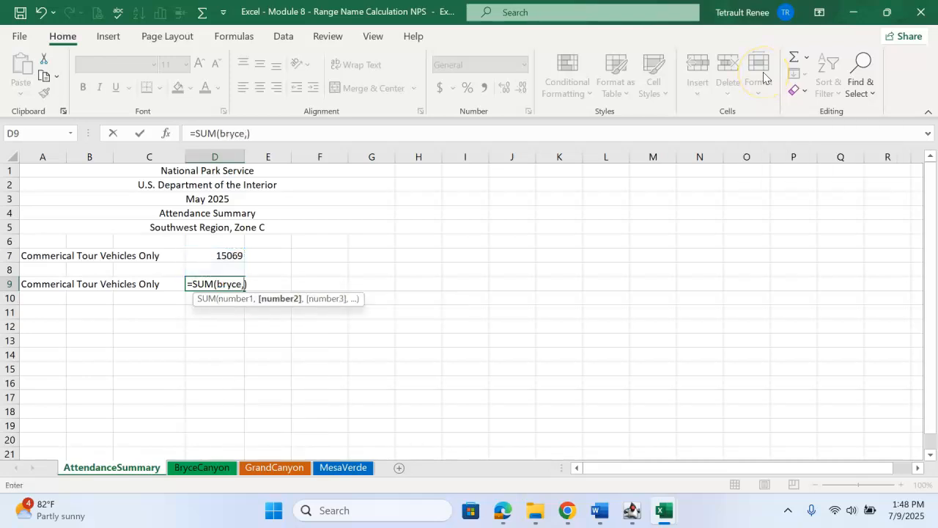
type("grand,mesa")
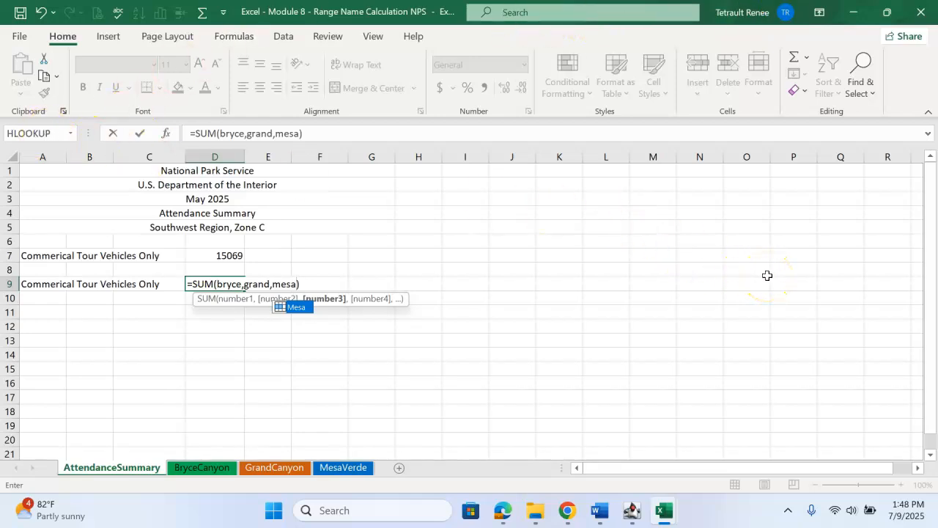
key("Return")
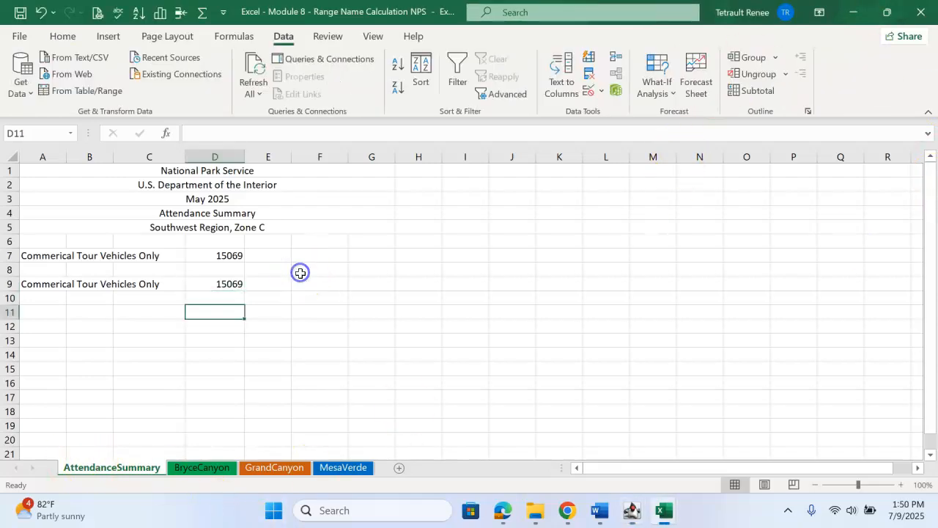
Display the sheet's formulas with column D widened to fit them, compare D7 and D9, and switch back to showing values.
key("ctrl+grave")
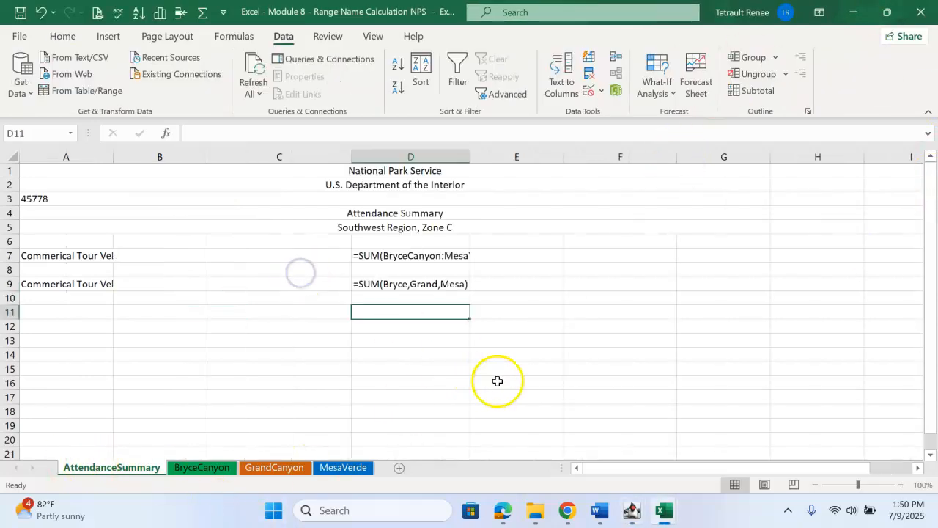
left_click_drag(473, 148, 596, 153)
double_click(597, 153)
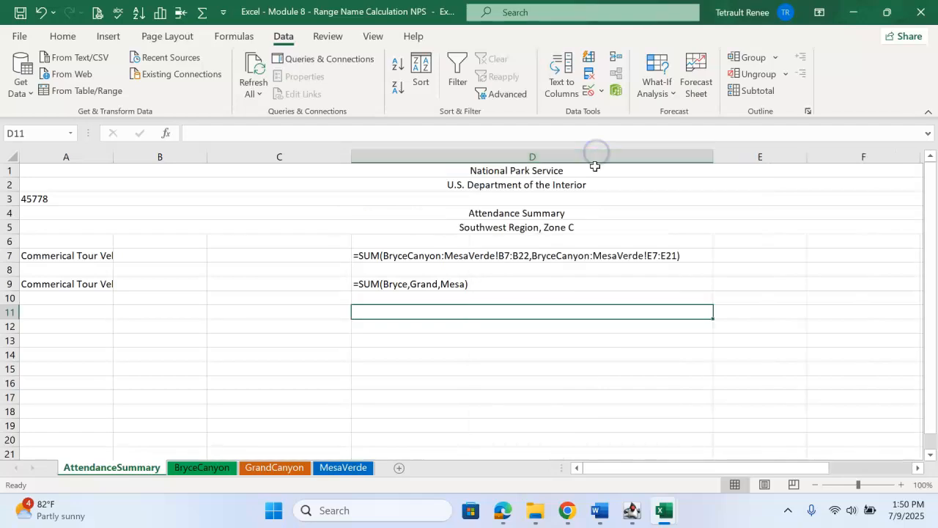
left_click(541, 257)
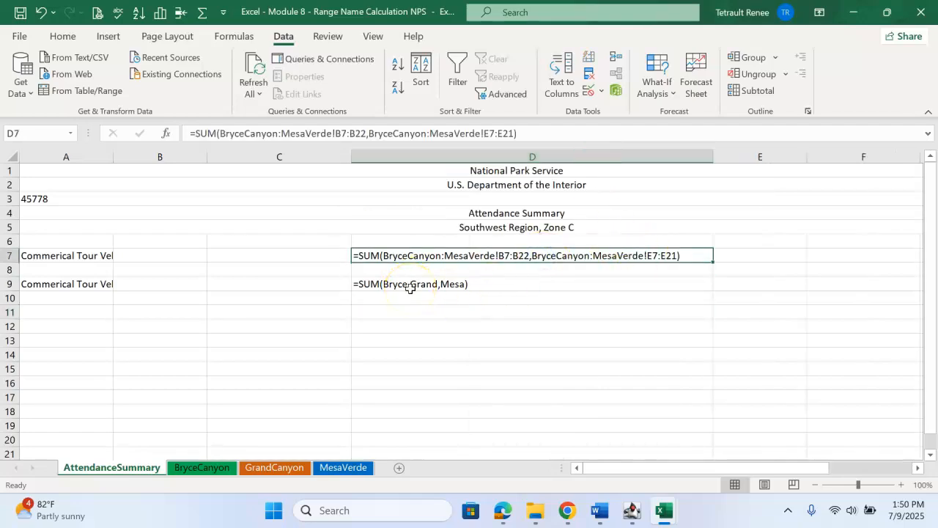
key("ctrl+grave")
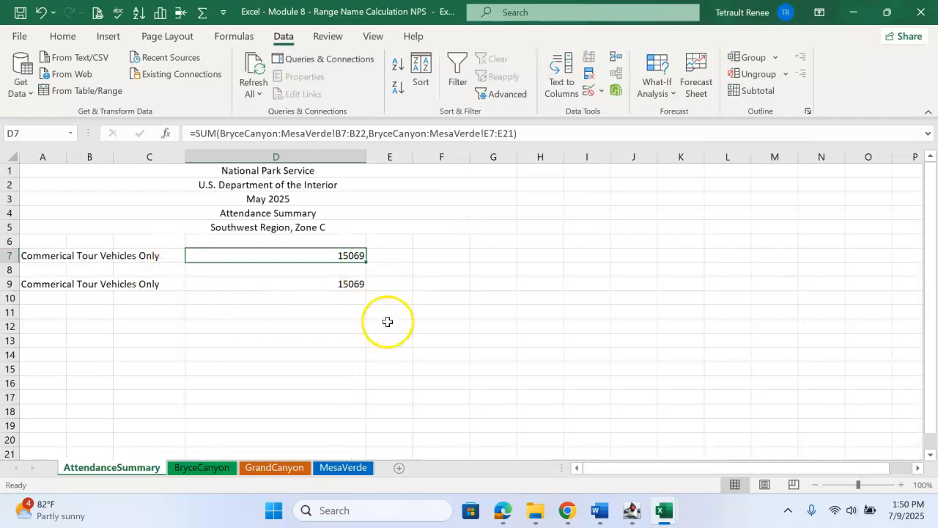